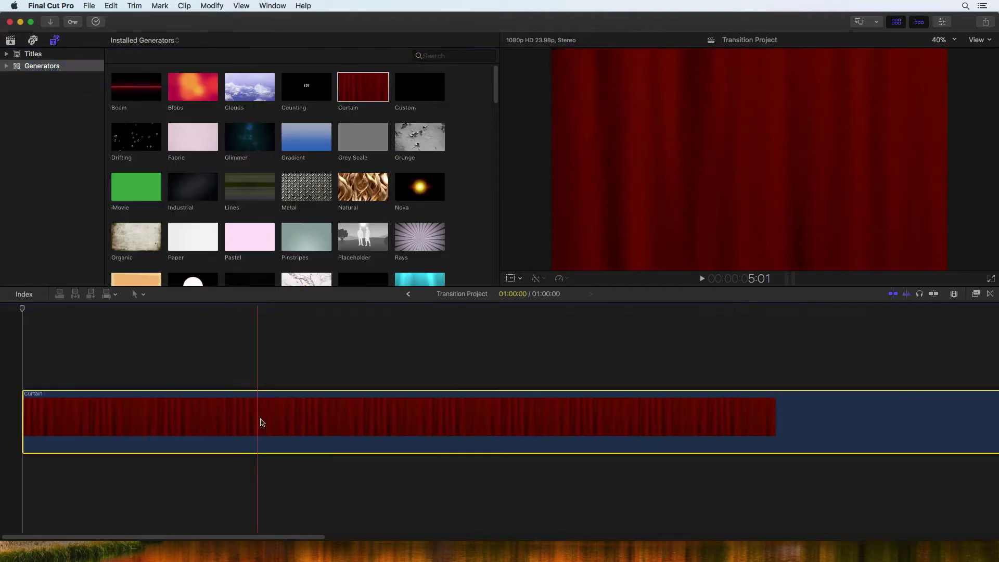
- Place the Arcs generator before Curtain and trim Curtain's end so the project runs 19:13
scroll(299, 182, "down", 20)
left_click_drag(136, 193, 104, 420)
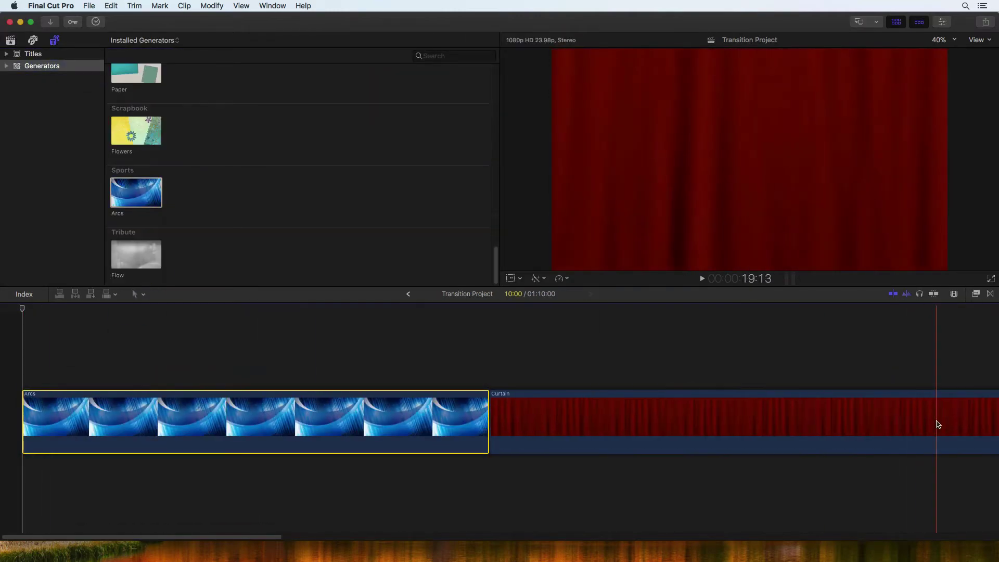
key("b")
left_click(936, 424)
key("Delete")
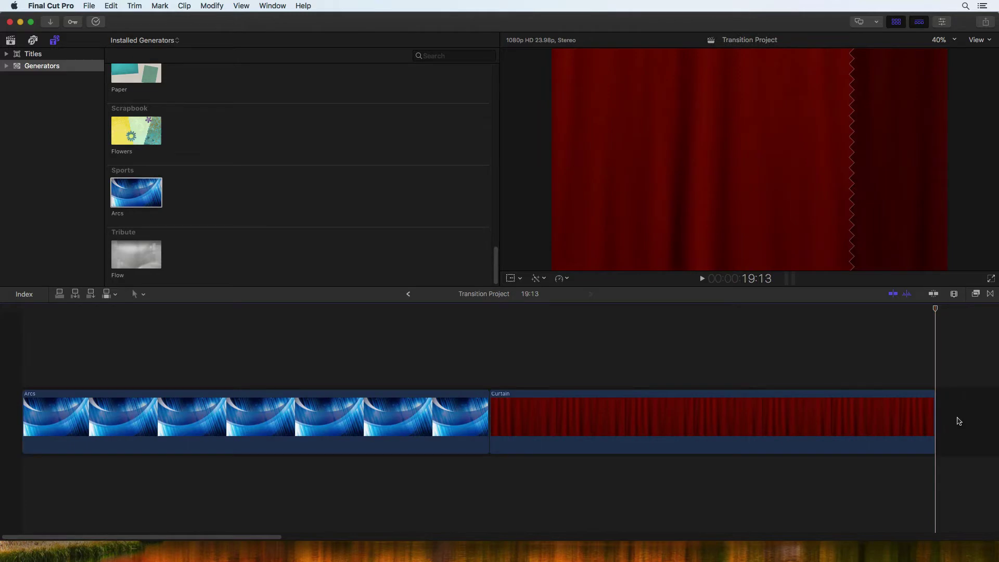
- Show the transitions browser, fit the whole project in the timeline and preview playback
left_click(990, 294)
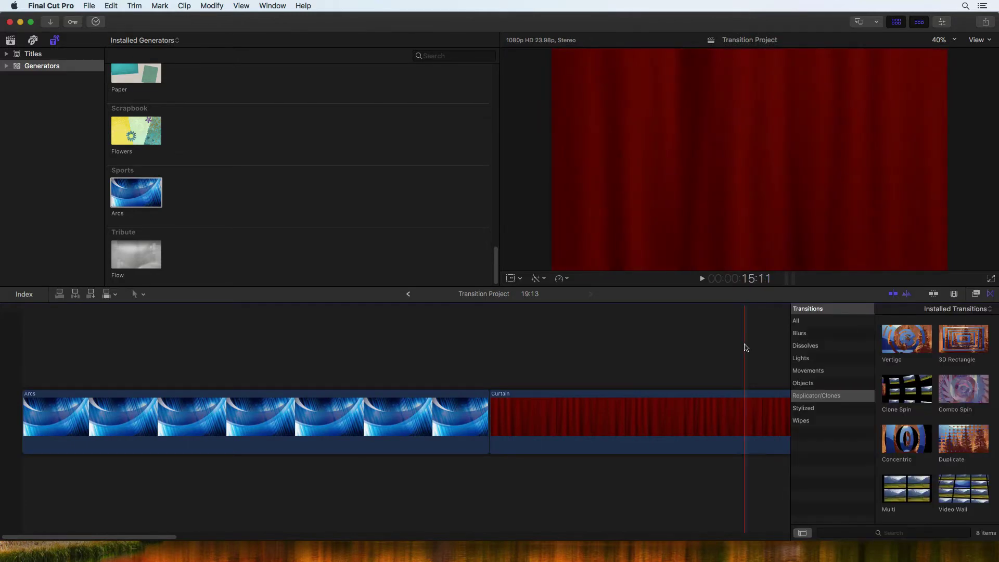
key("shift+z")
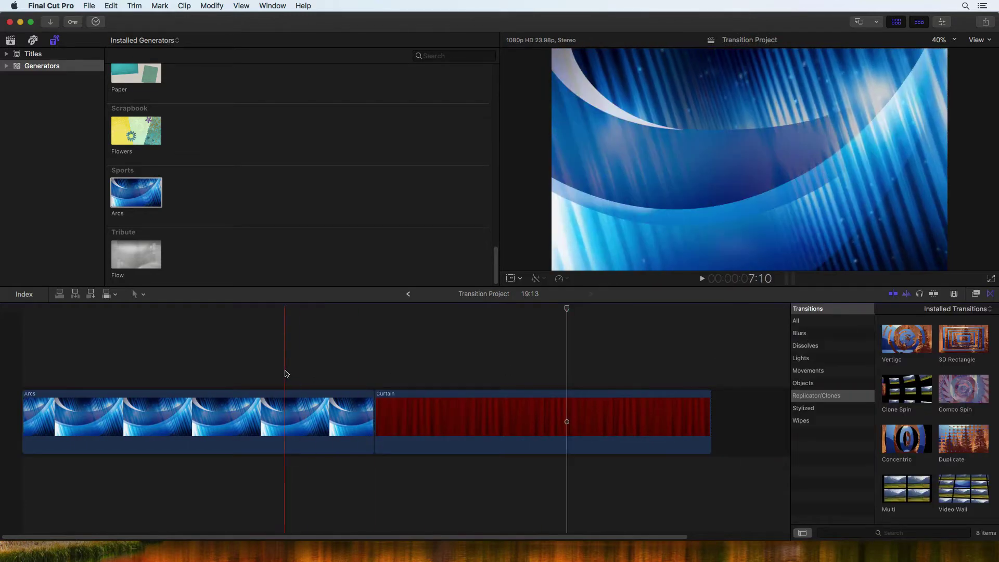
key("space")
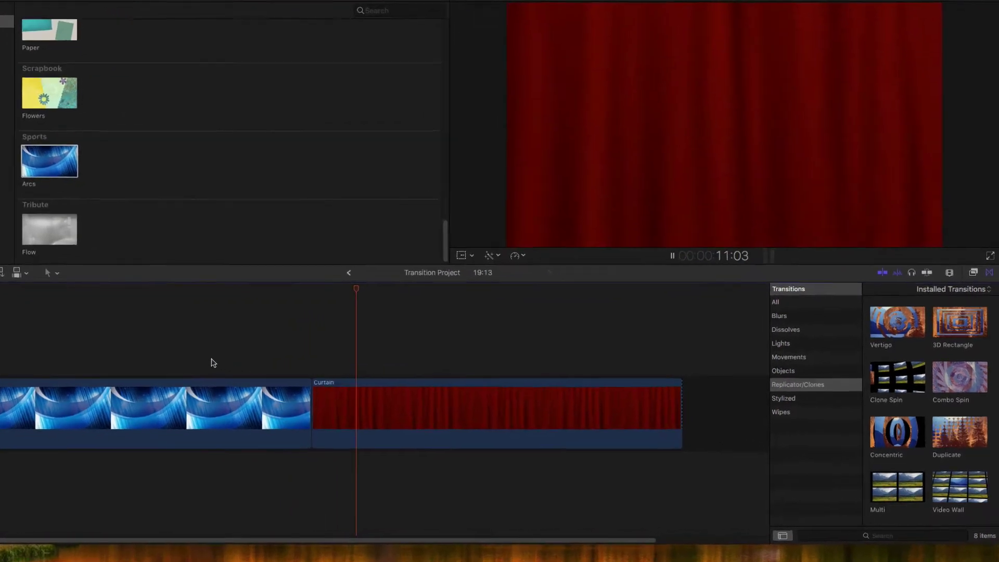
key("shift+super+5")
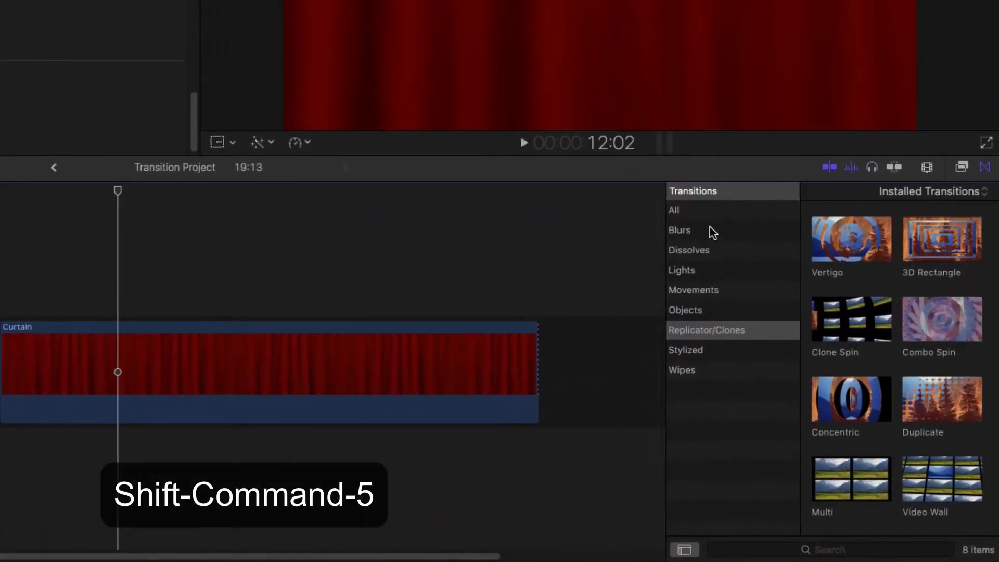
- Browse the transition categories from All through Lights to Objects
left_click(711, 210)
left_click_drag(994, 218, 986, 308)
left_click(672, 276)
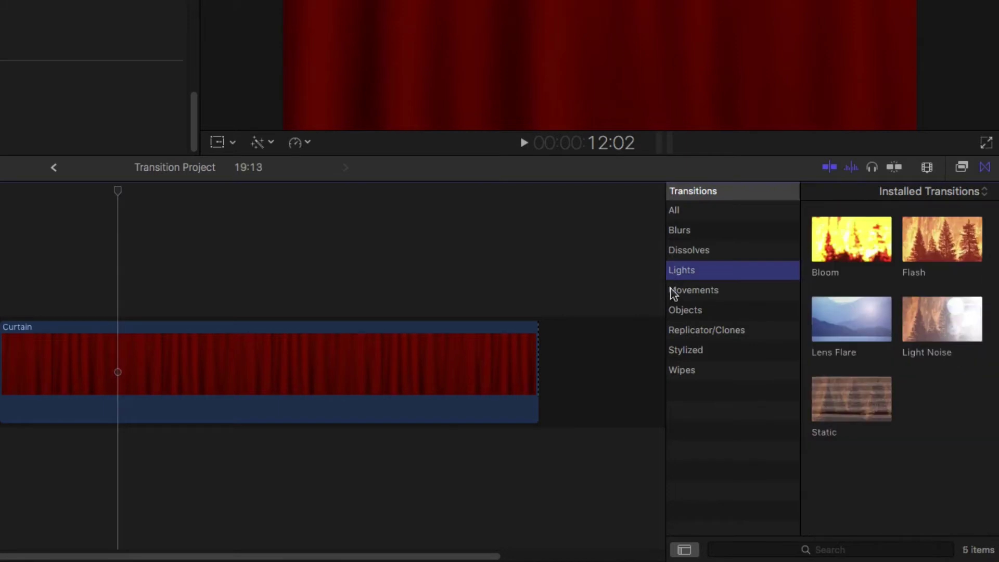
left_click(674, 311)
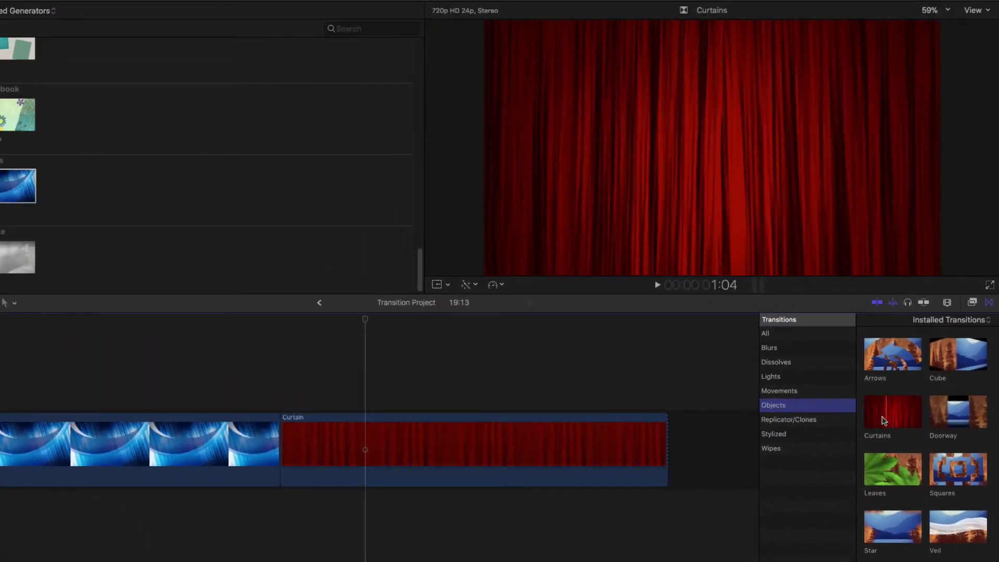
- Drop the Leaves transition on the Arcs–Curtain edit and play it back twice
left_click(894, 468)
left_click_drag(769, 486, 291, 459)
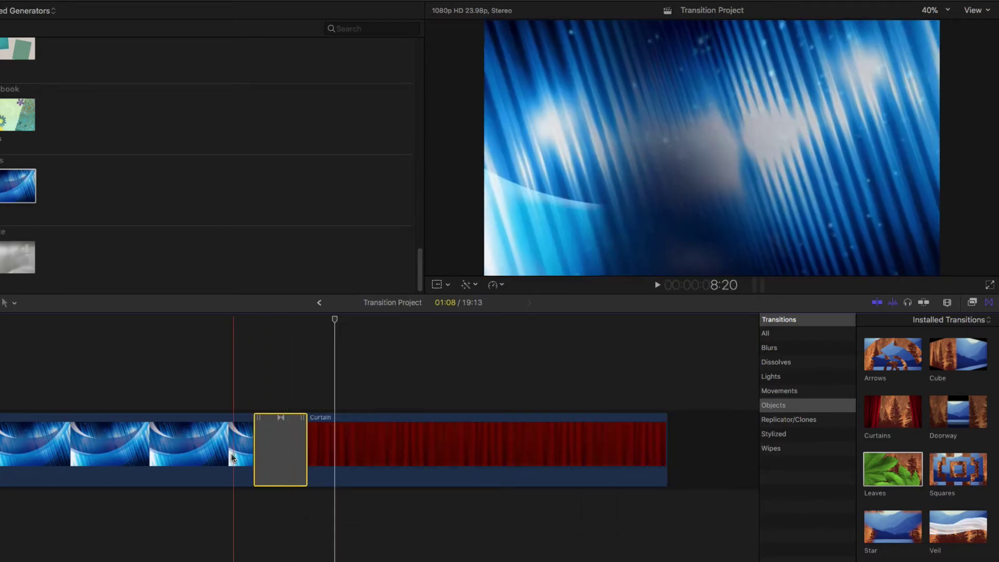
key("space")
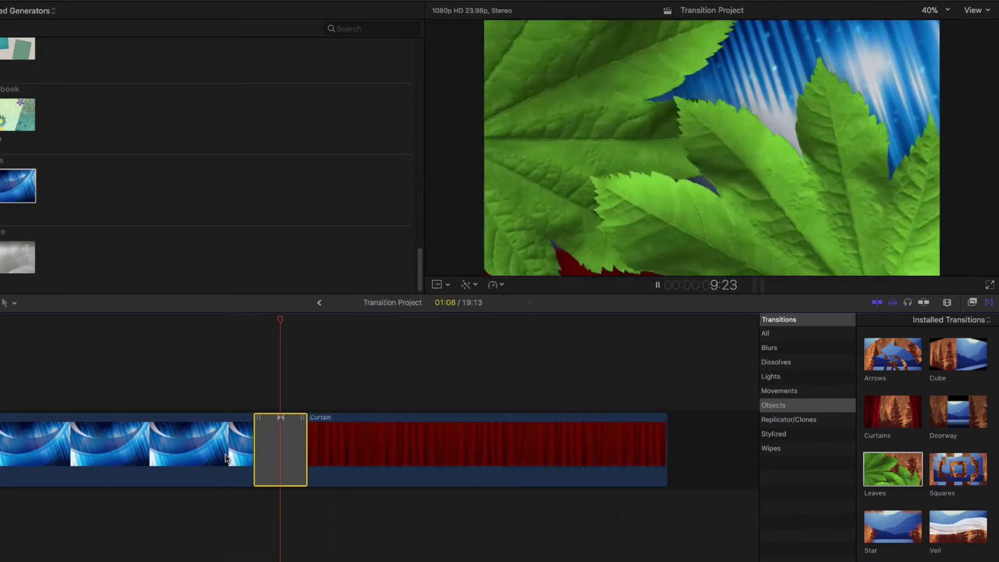
key("space")
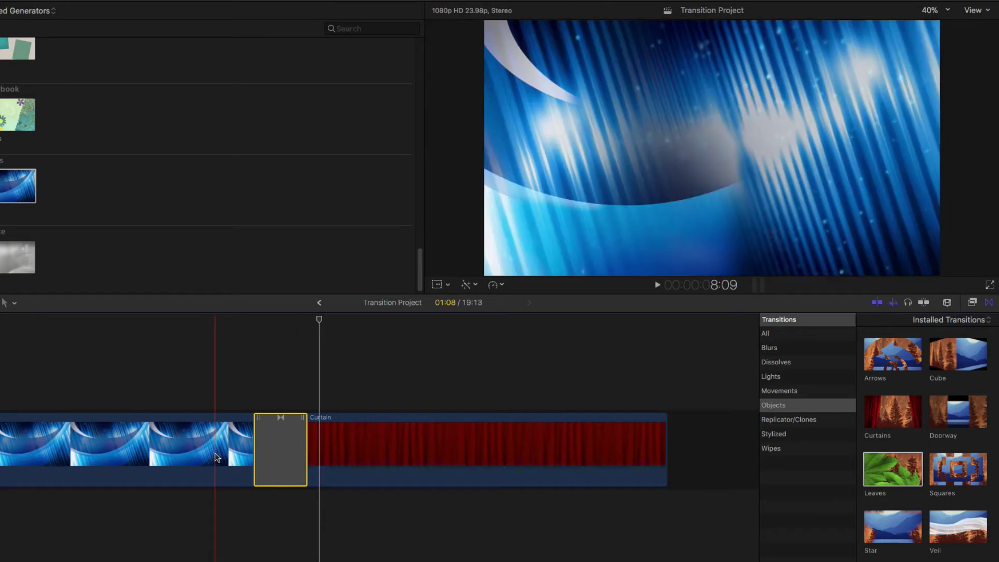
key("space")
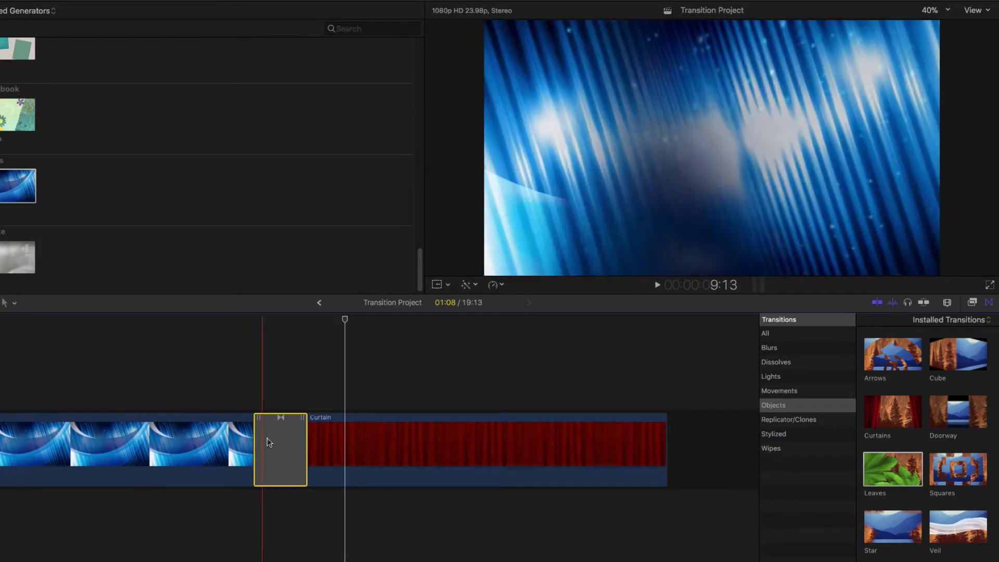
- Stretch the Leaves transition to 04:09 and preview the longer sweep
left_click_drag(307, 433, 366, 430)
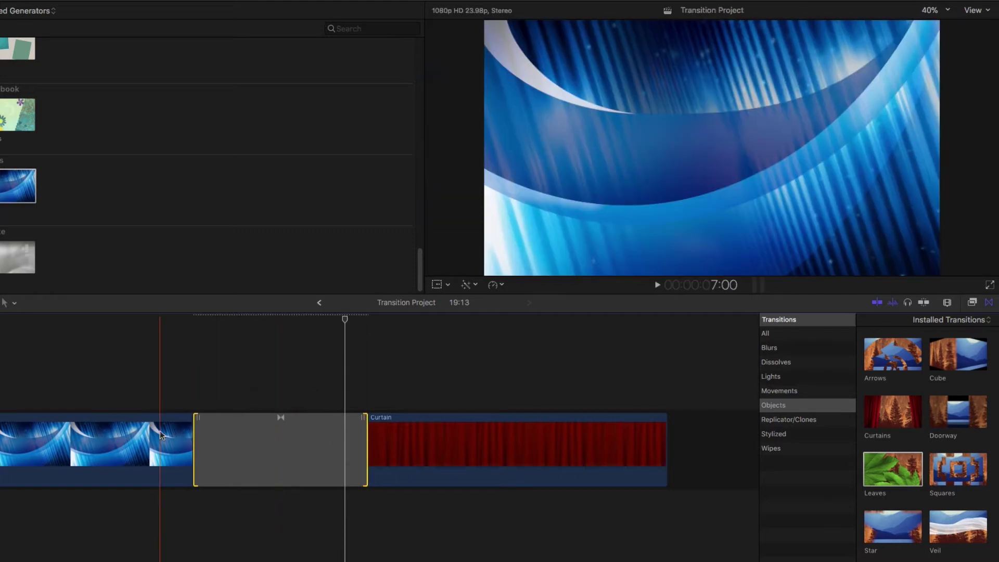
key("space")
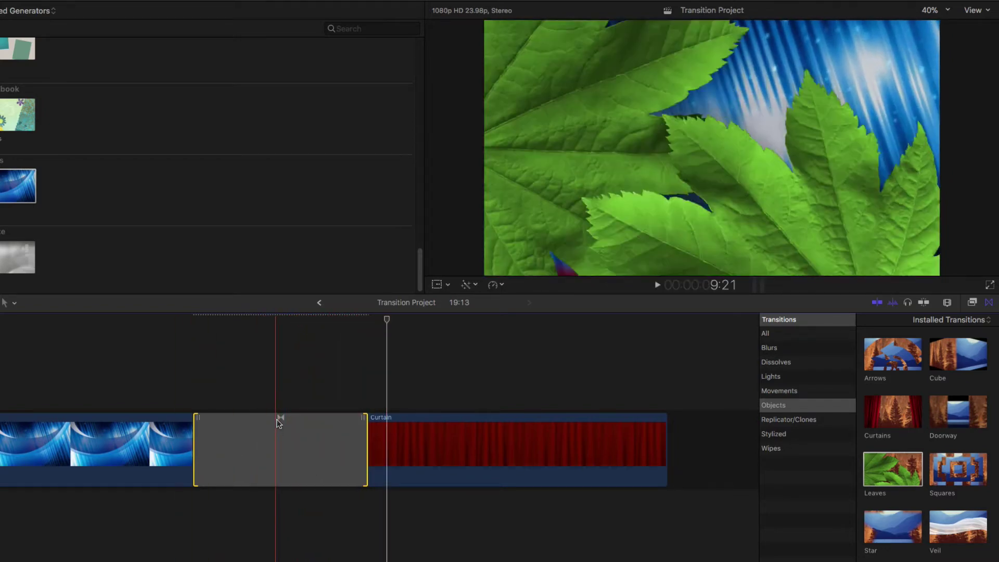
- Select the Hiking clips, double-click Cube to add transitions between them, and play back
left_click_drag(283, 421, 158, 416)
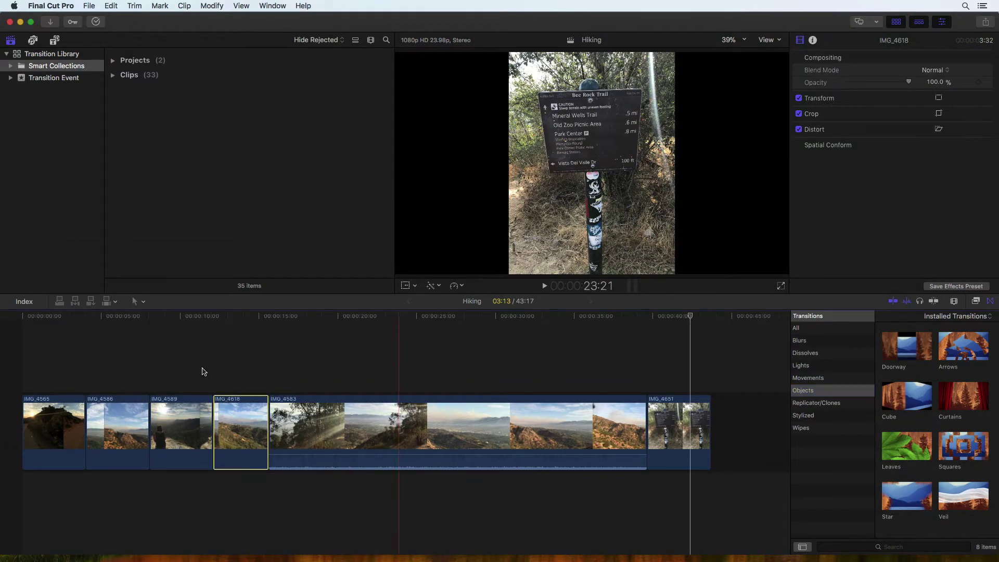
left_click(212, 368)
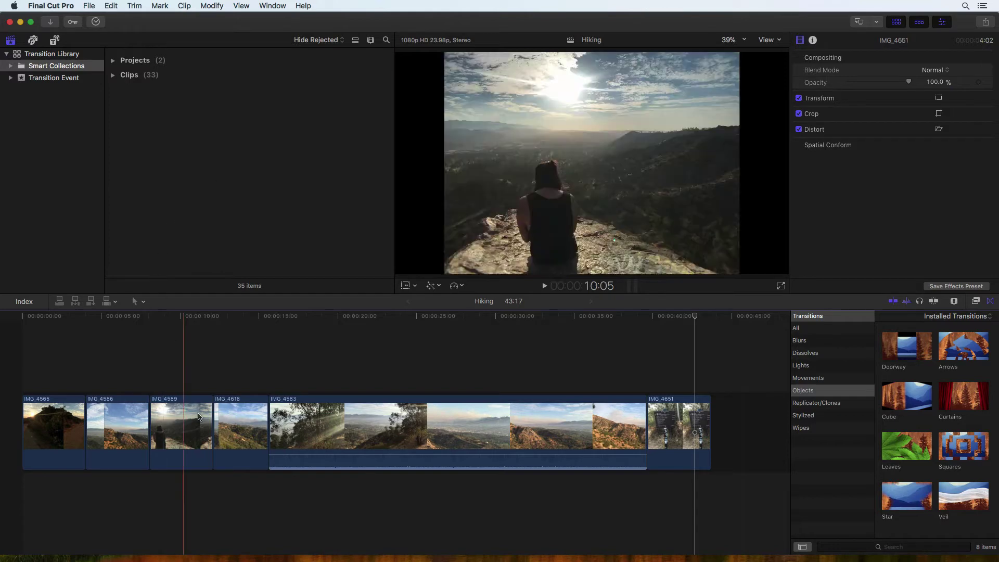
left_click(243, 427)
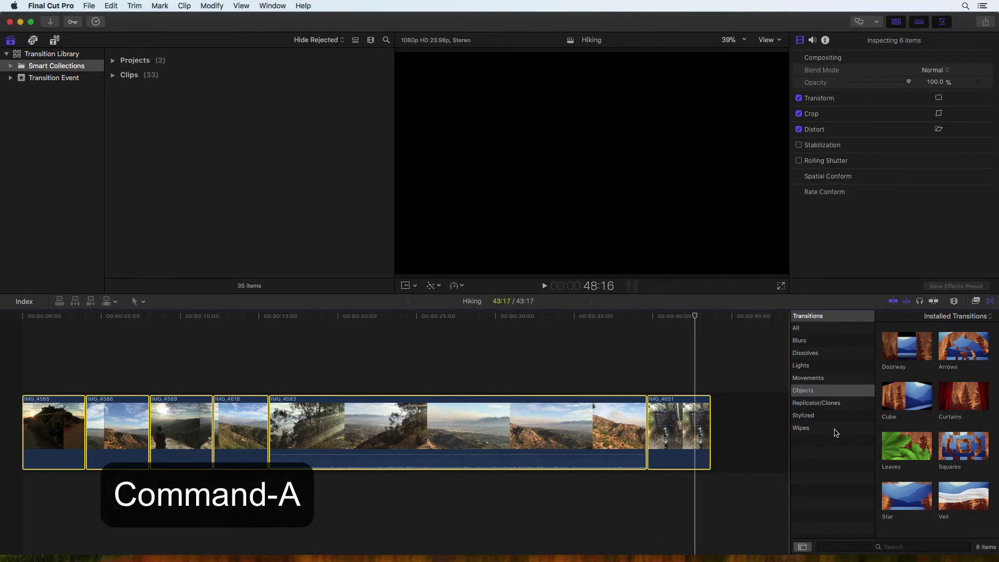
double_click(904, 398)
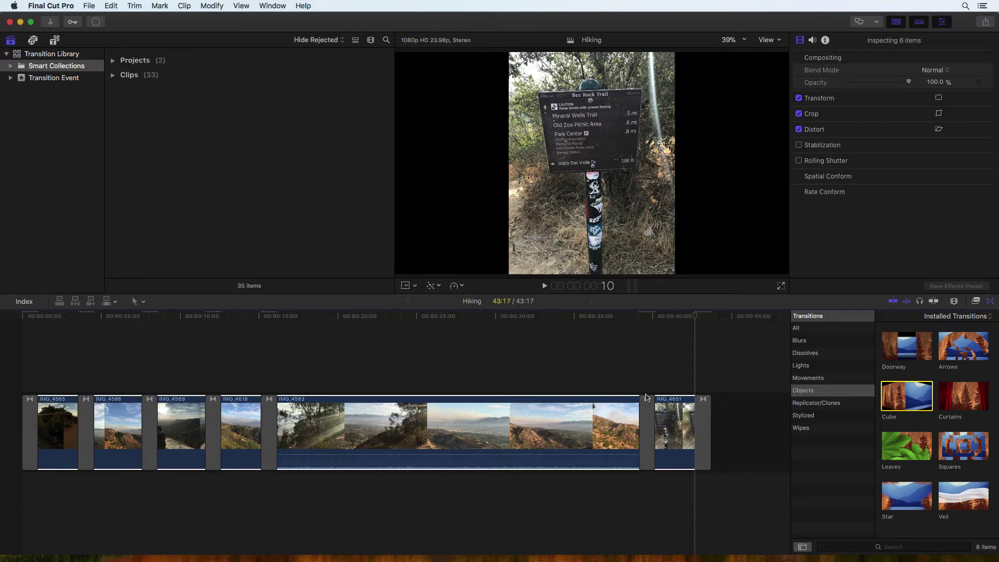
key("space")
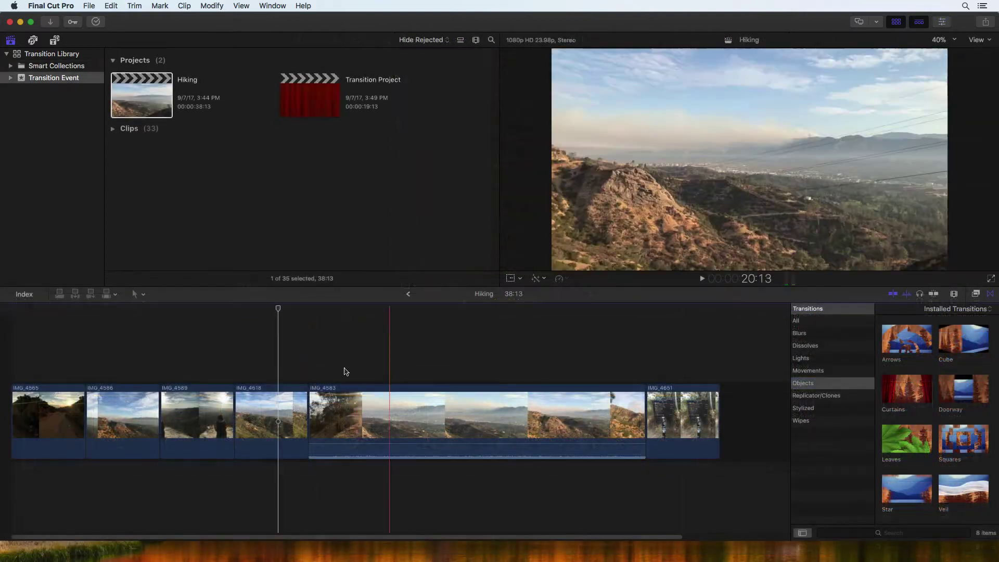
- Set Doorway as the default transition via Make Default and reselect the Hiking clips
key("super+t")
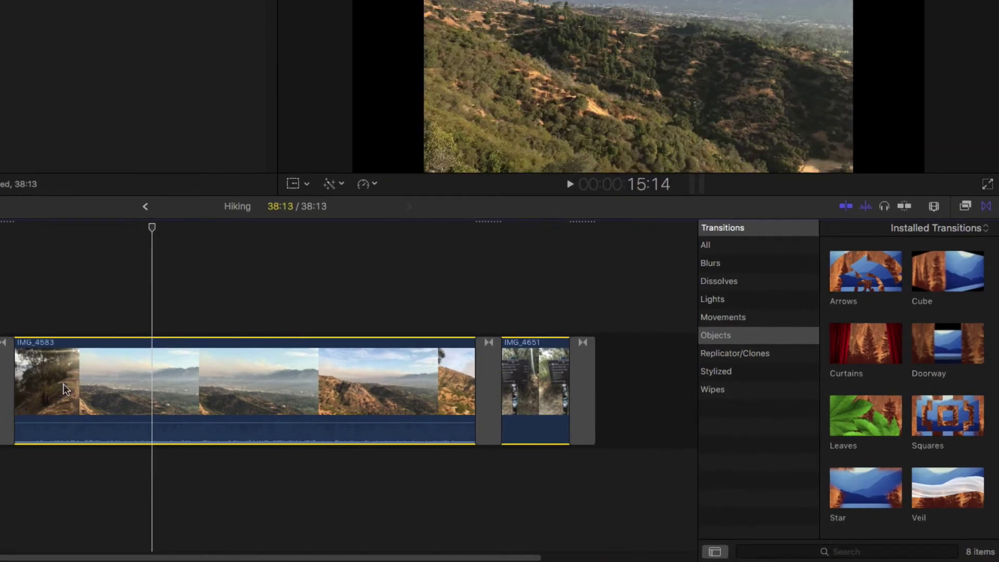
left_click(645, 378)
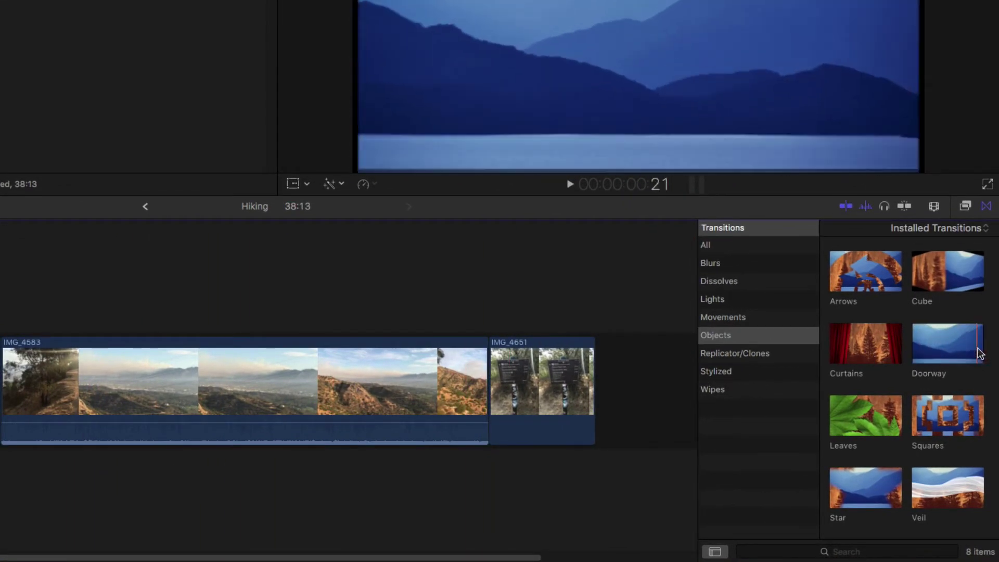
right_click(944, 346)
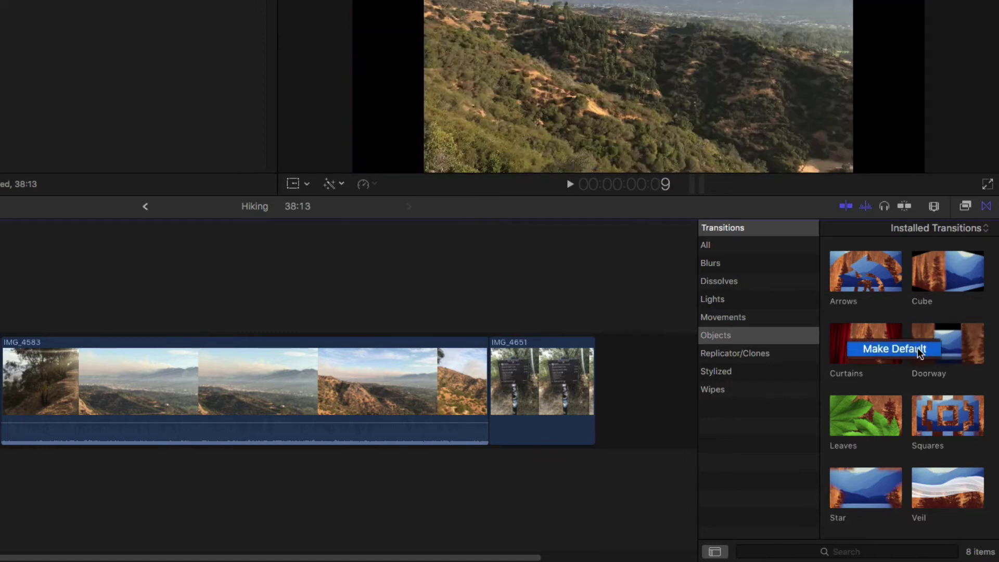
left_click(893, 349)
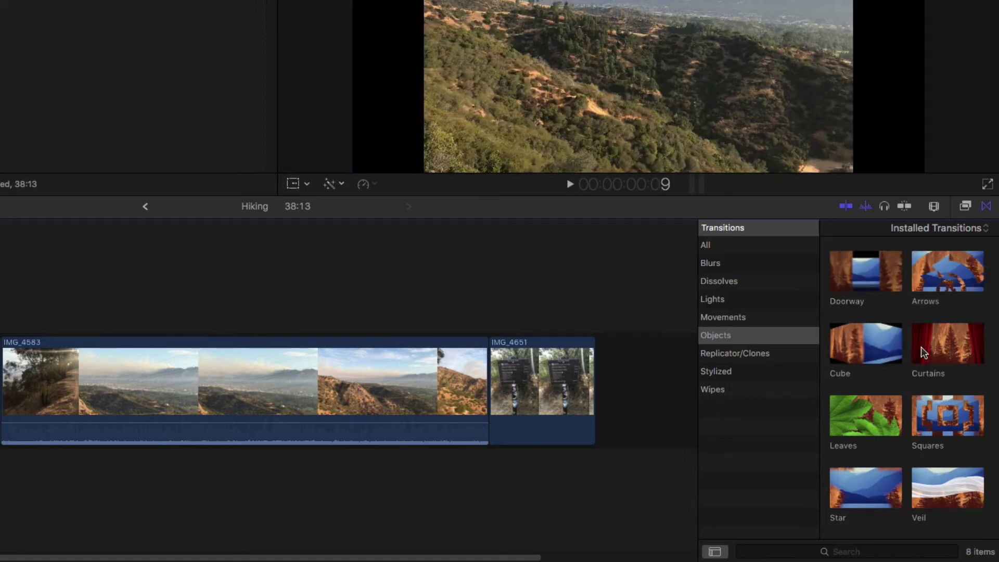
left_click(238, 376)
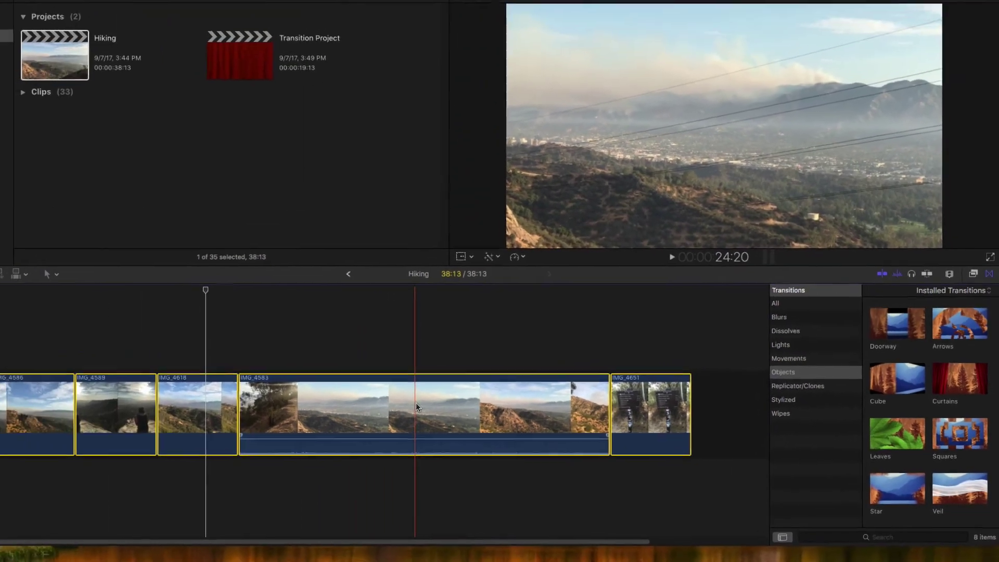
- Add Doorway transitions between all Hiking clips, set Direction to Open, and play one back
key("super+t")
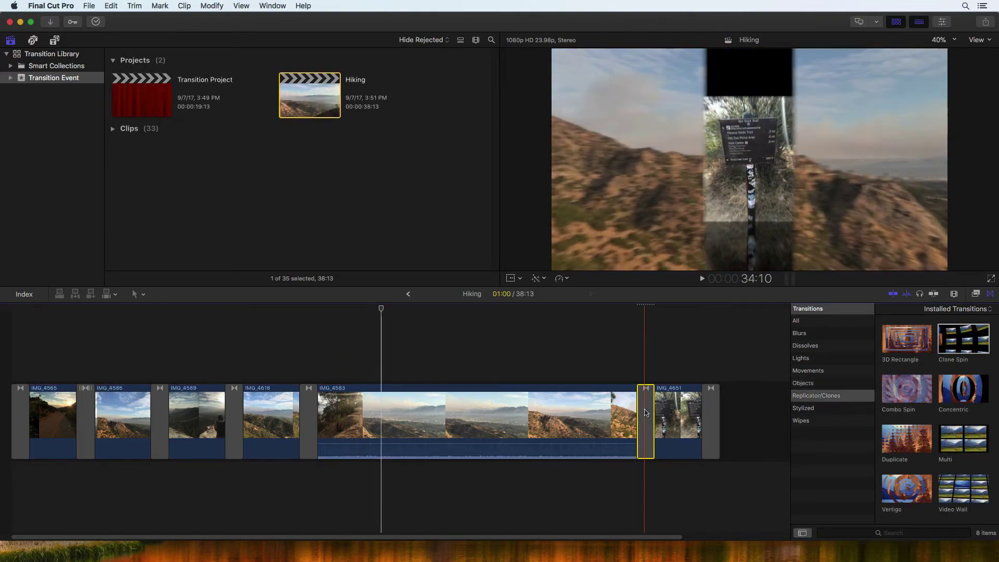
left_click(943, 23)
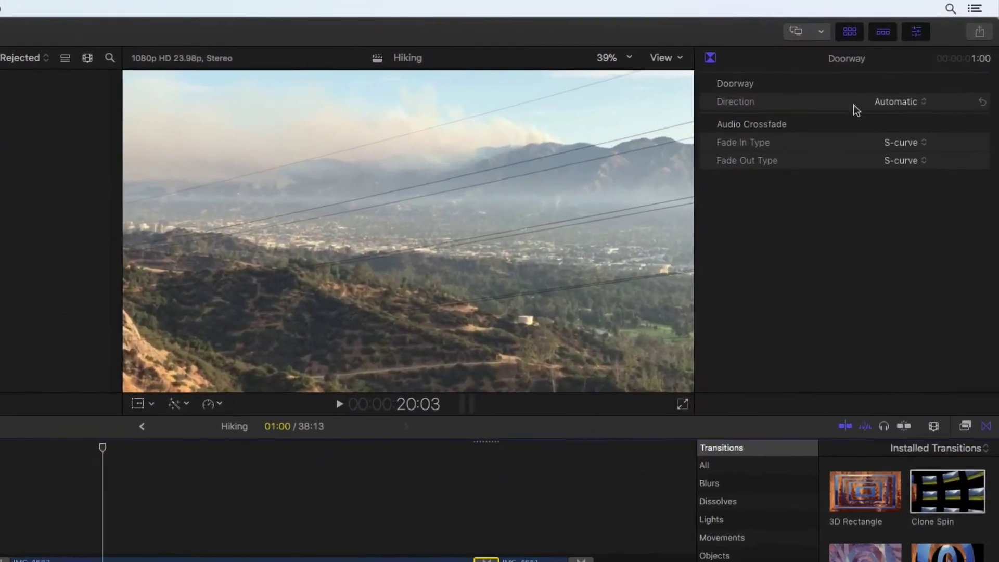
left_click(921, 71)
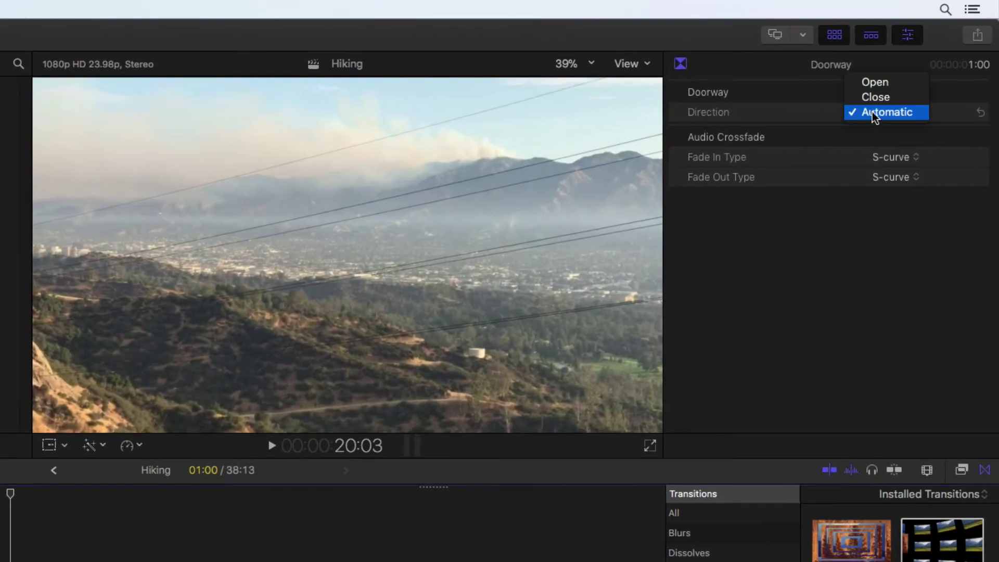
left_click(879, 97)
key("super+4")
key("space")
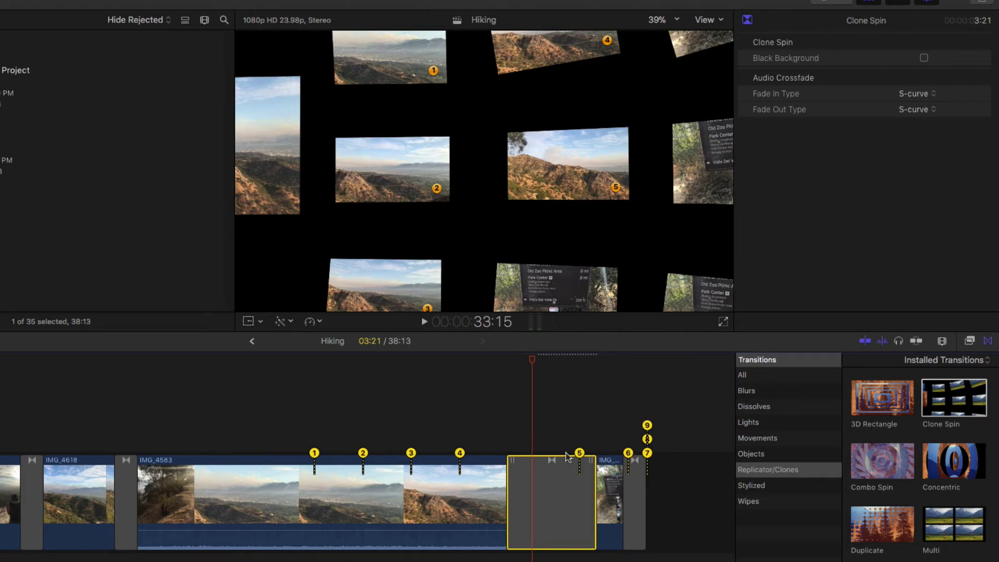
- Move Clone Spin markers 5, 2, 1 and 4 onto earlier clips and play the result
left_click_drag(579, 453, 0, 449)
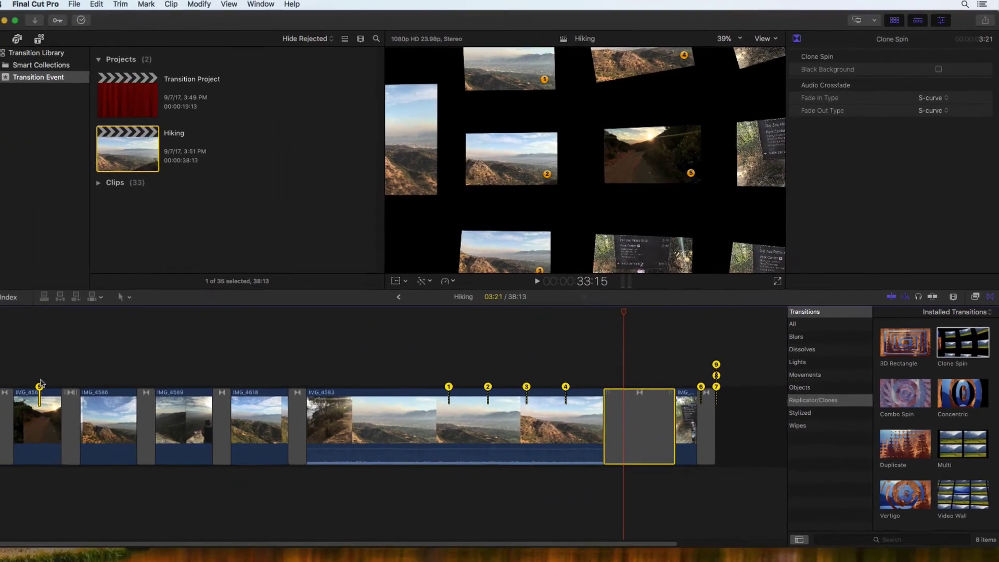
left_click_drag(488, 386, 123, 386)
left_click_drag(449, 386, 199, 387)
left_click_drag(565, 386, 260, 394)
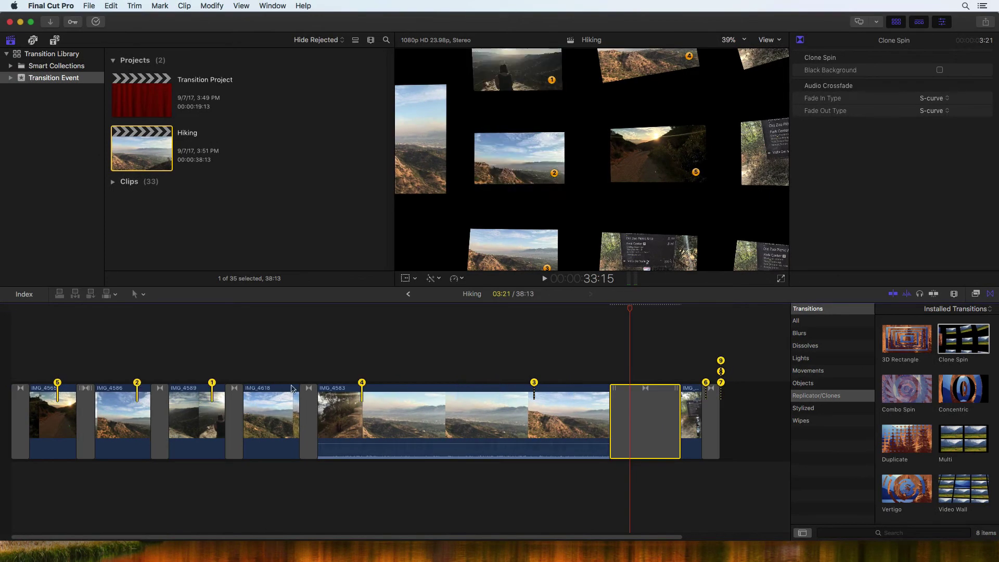
left_click(597, 394)
key("space")
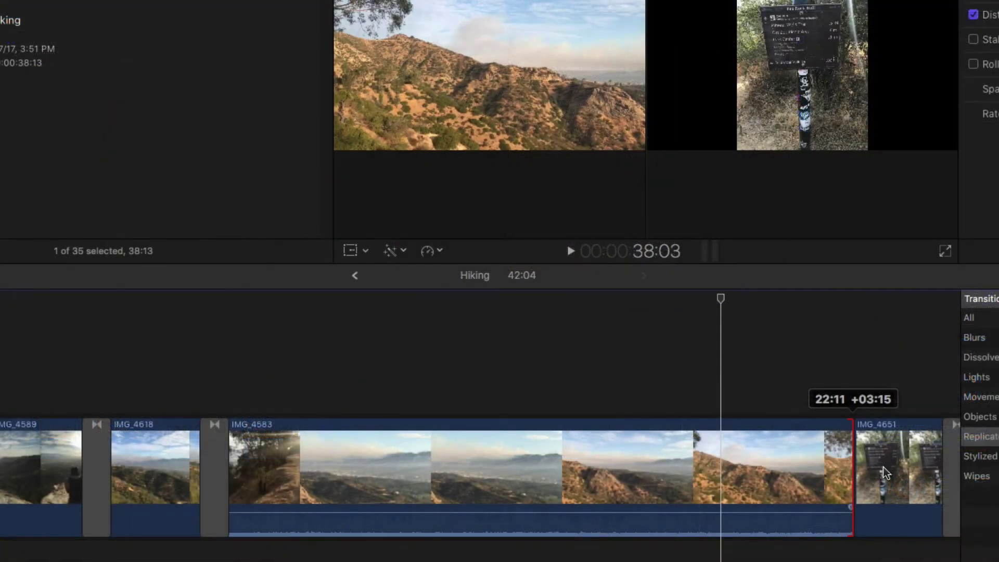
- Add a default transition at IMG_4583's end using overlapping media, then undo it
left_click_drag(878, 473, 853, 471)
left_click(813, 469)
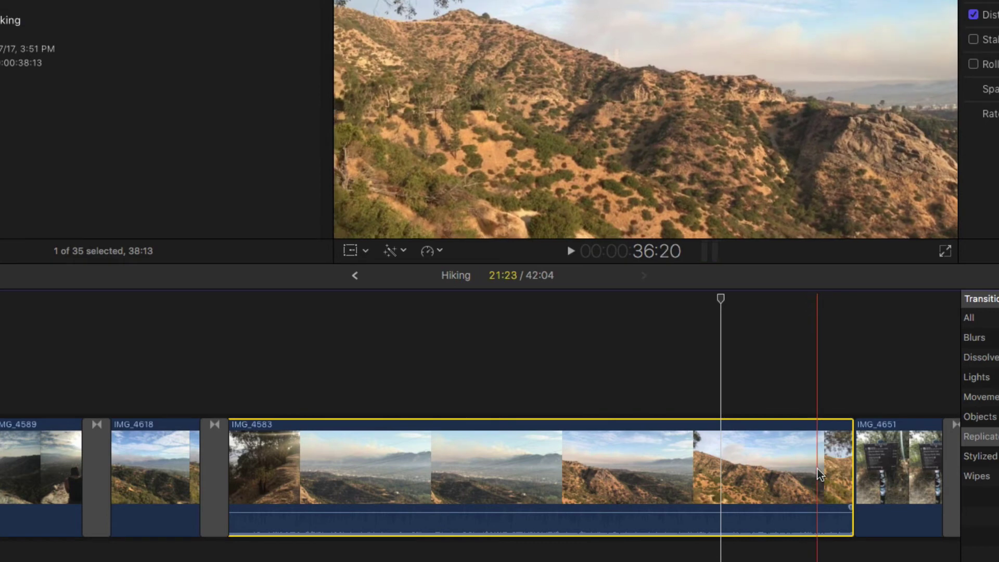
key("super+t")
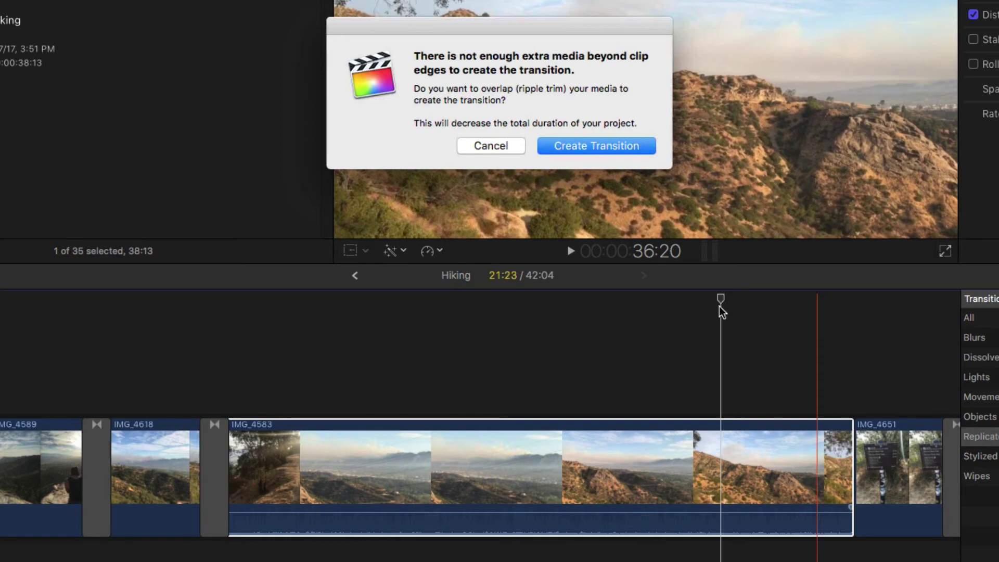
left_click(610, 144)
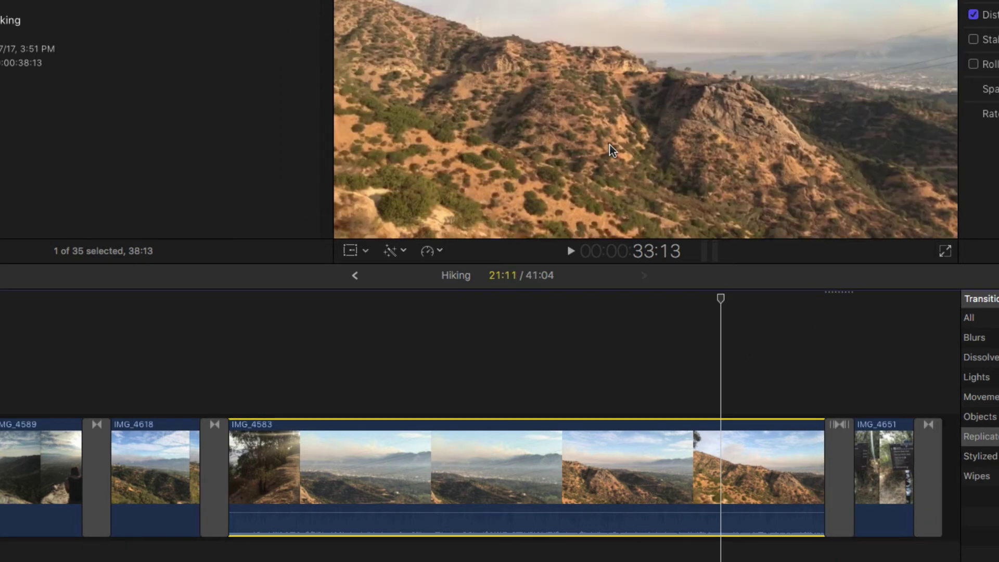
scroll(689, 442, "right", 5)
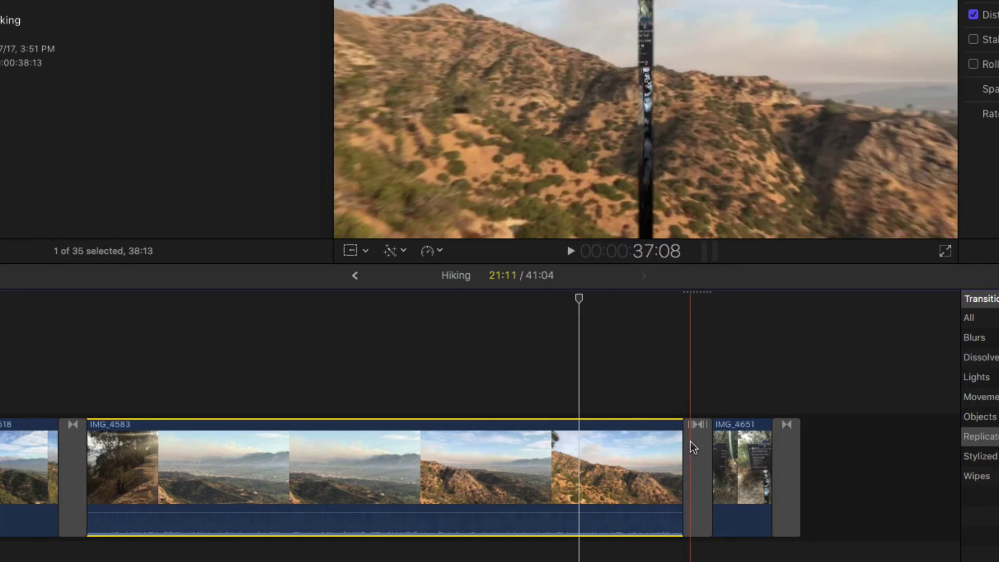
key("super+z")
- Retry the IMG_4583 transition with a ripple trim, then undo it again
left_click(692, 442)
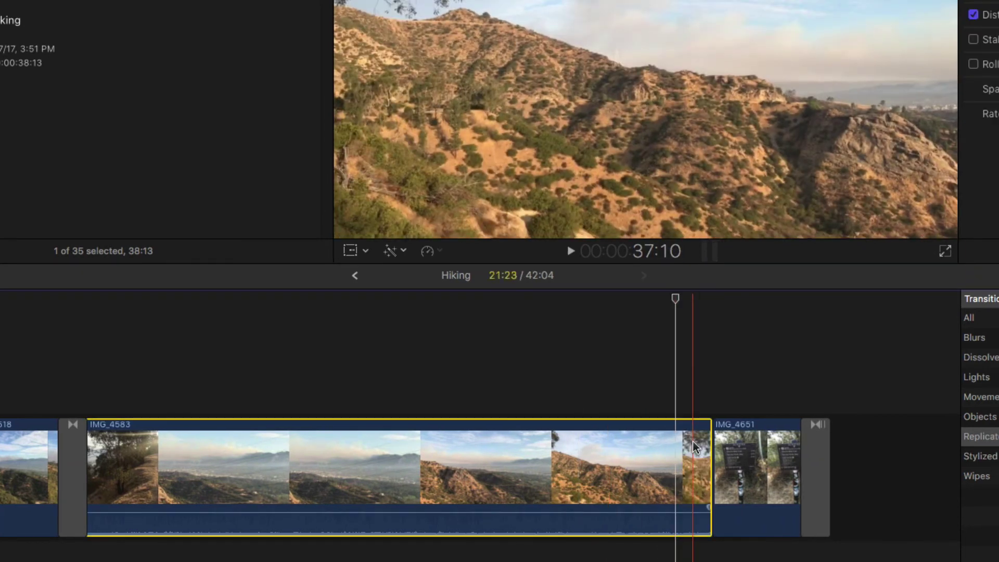
key("super+t")
left_click(583, 146)
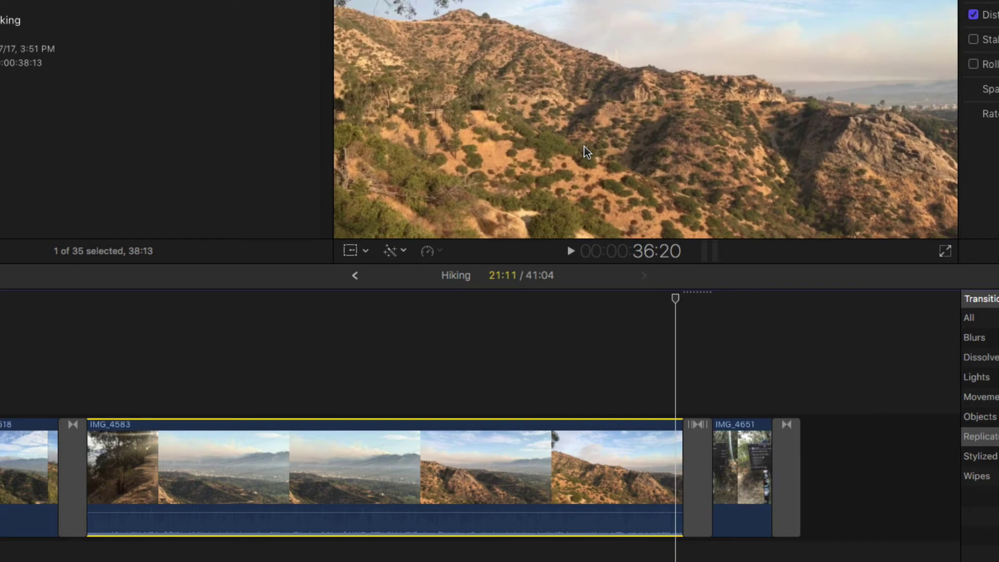
key("super+z")
- Trim IMG_4583's end back by 02:16 and add a transition before IMG_4651
left_click(705, 463)
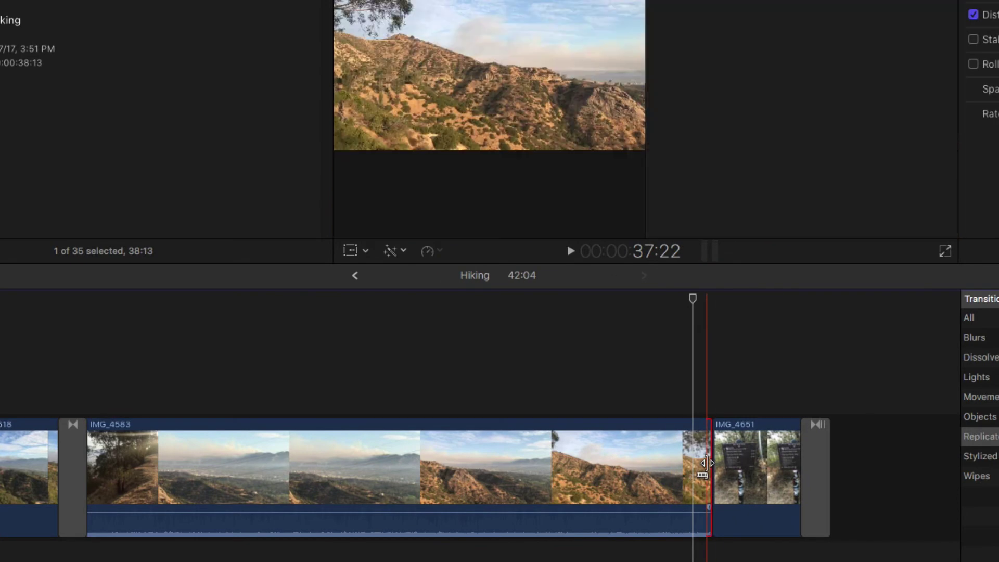
left_click_drag(705, 463, 628, 464)
left_click(604, 463)
key("super+t")
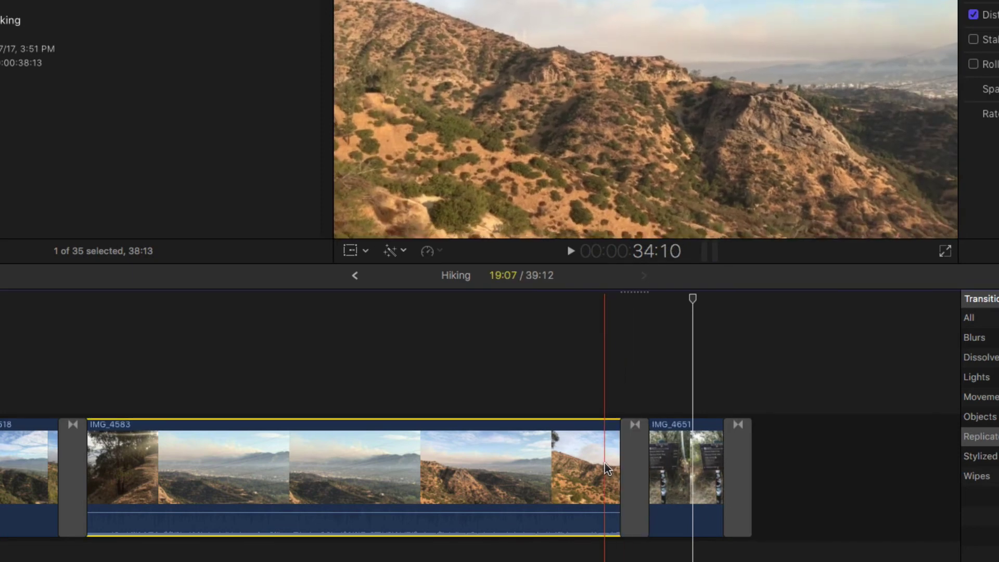
- Undo the trim and transition, then drop 3D Rectangle onto IMG_4583's end
key("super+z")
key("super+z")
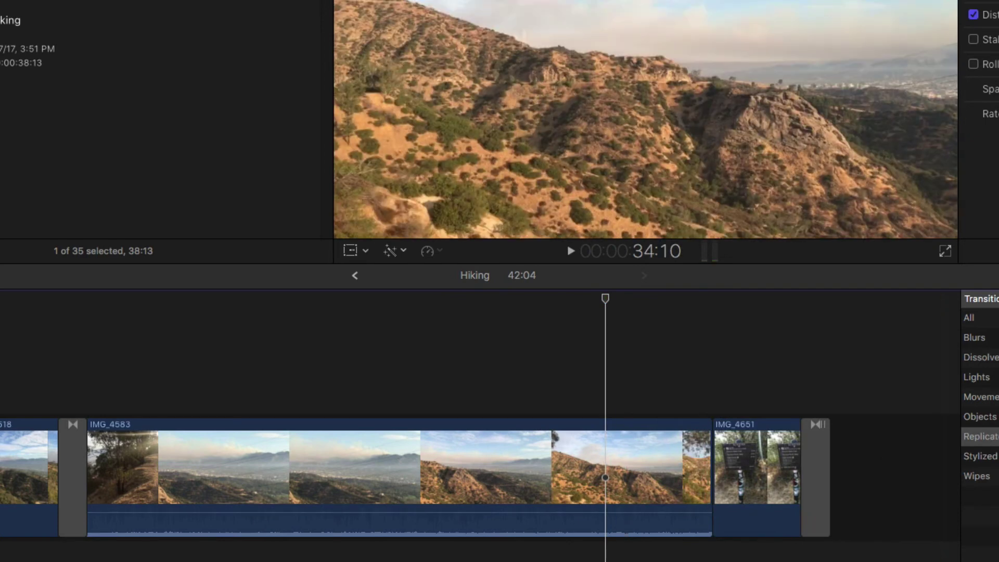
left_click_drag(978, 424, 821, 454)
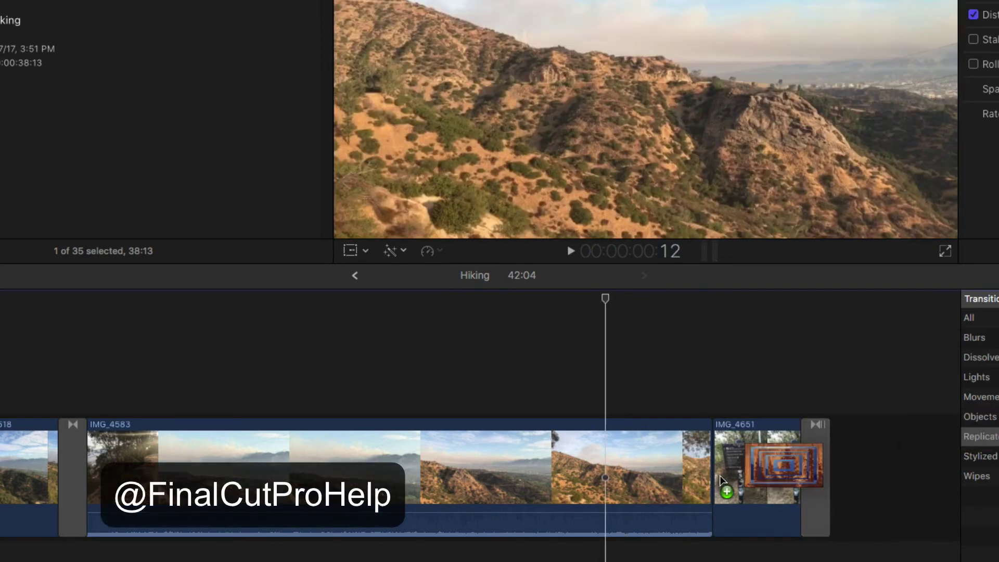
left_click_drag(716, 475, 691, 461)
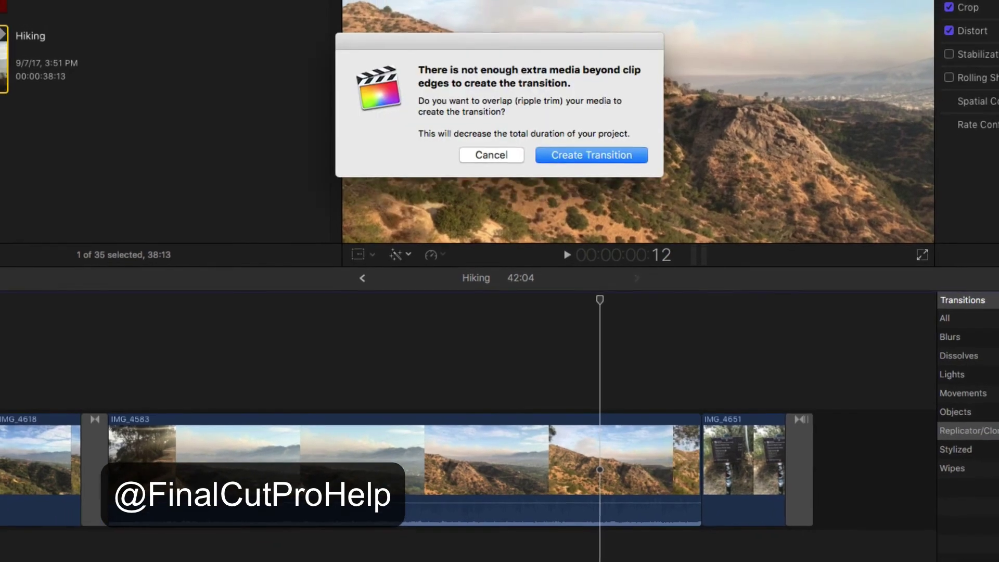